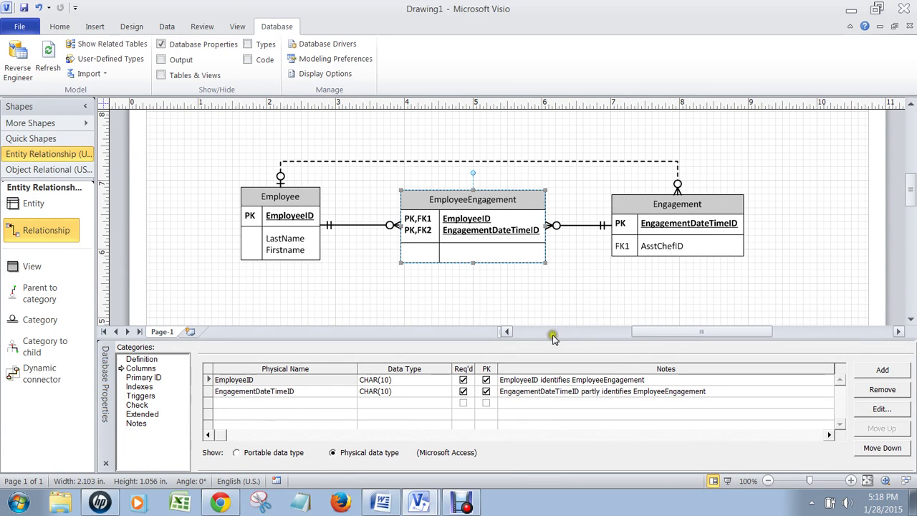
# - Enlarge the drawing canvas and drop a new entity below the Engagement table
pyautogui.moveTo(556, 334); pyautogui.dragTo(558, 406)
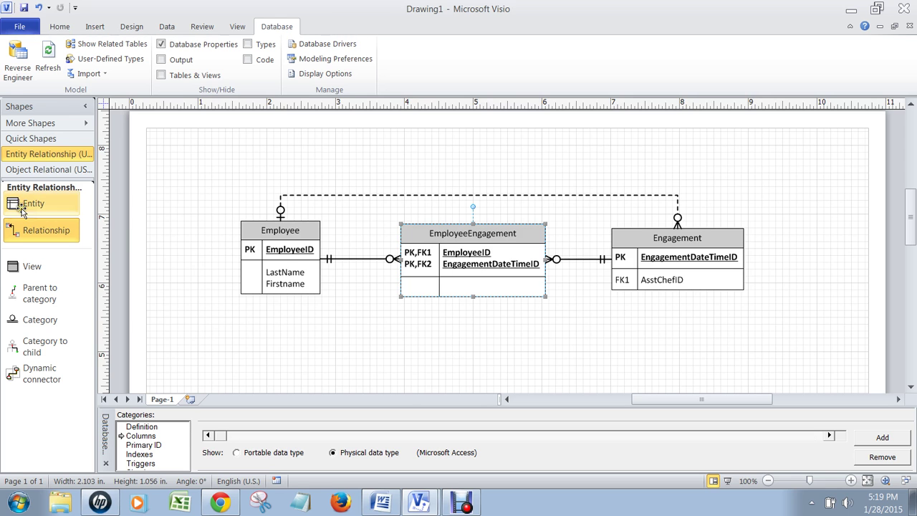
pyautogui.moveTo(28, 203); pyautogui.dragTo(674, 354)
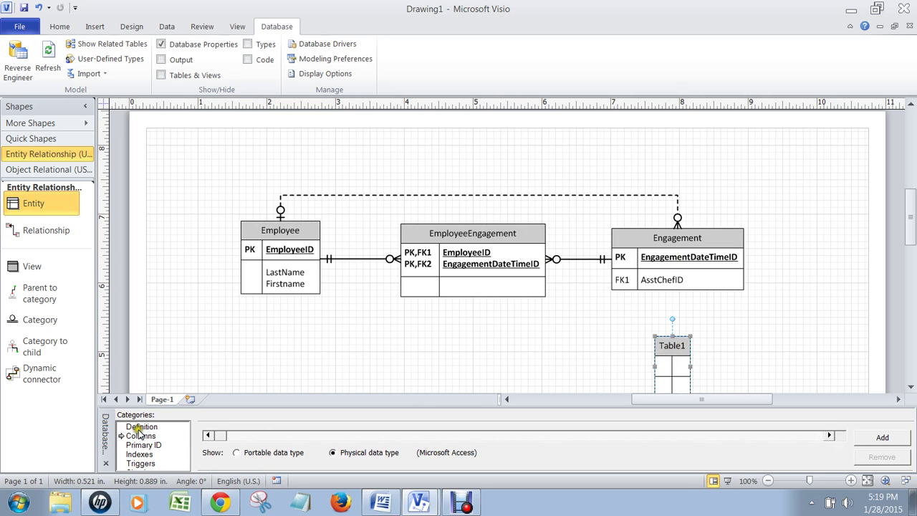
# - Replace Table1 with MenuItems as the entity's physical name in Definition
pyautogui.click(141, 428)
pyautogui.click(219, 435)
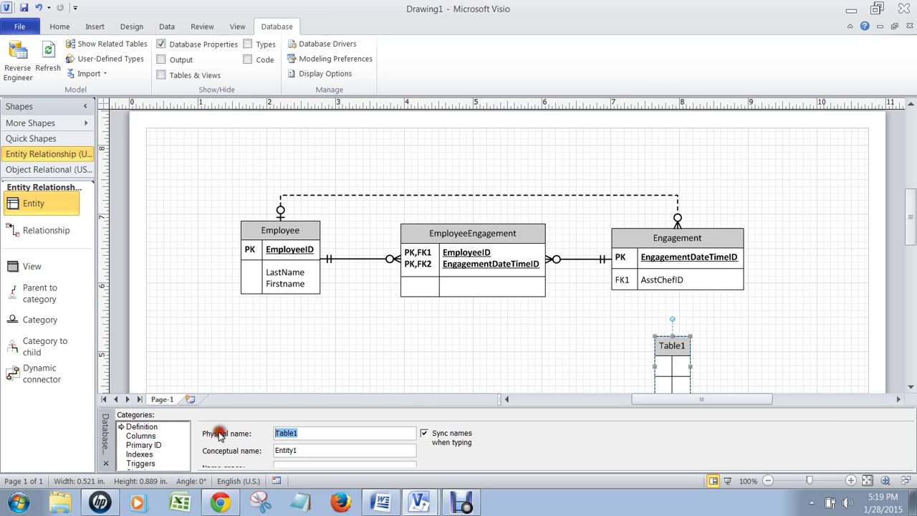
pyautogui.write('MenuItems')
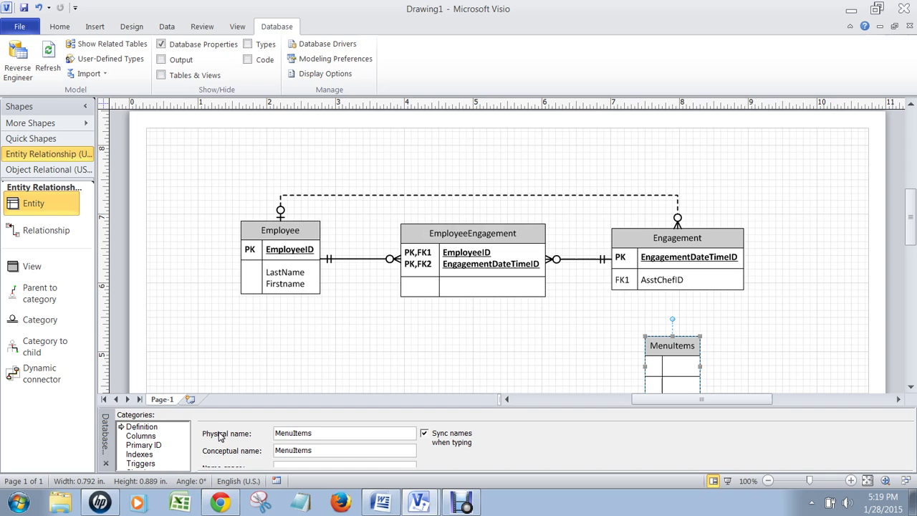
# - Nudge MenuItems right and show its Columns page in a taller properties area
pyautogui.click(574, 347)
pyautogui.moveTo(669, 365); pyautogui.dragTo(676, 366)
pyautogui.moveTo(904, 248); pyautogui.dragTo(906, 262)
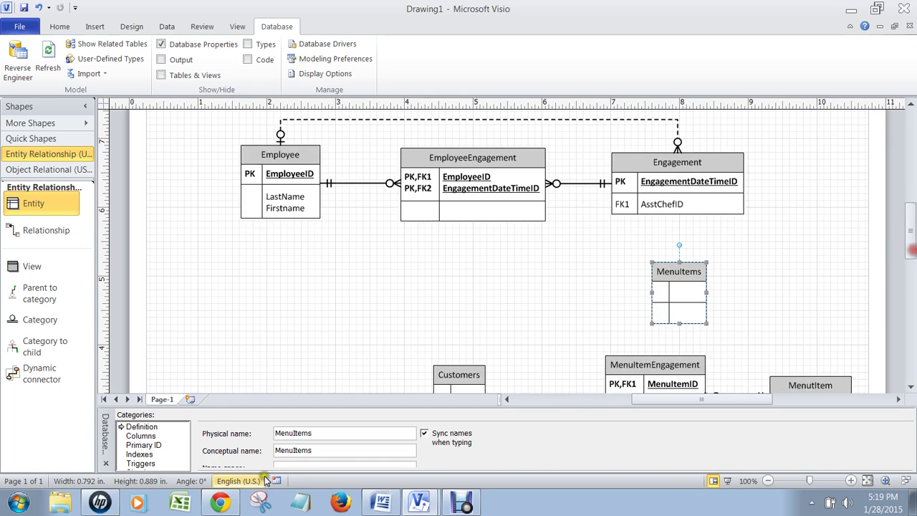
pyautogui.click(149, 436)
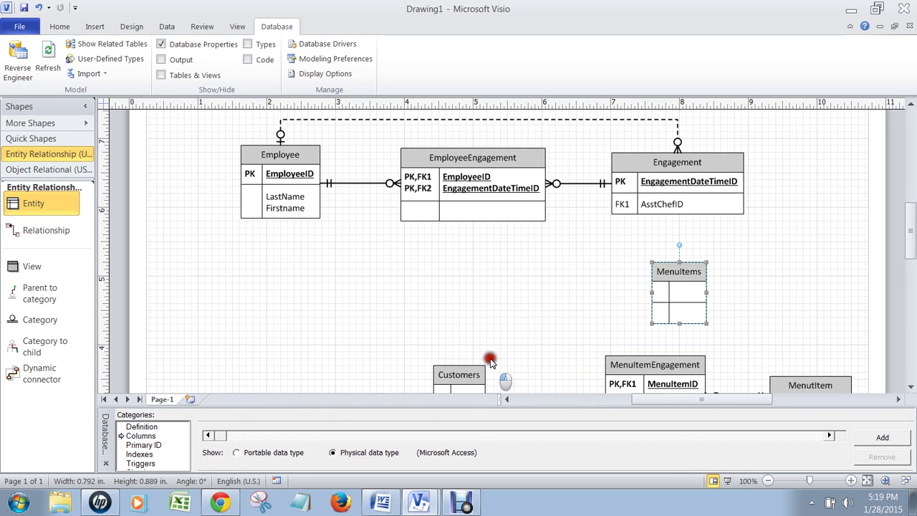
pyautogui.moveTo(495, 402); pyautogui.dragTo(495, 347)
# - Add a required primary key column MenuItemID (CHAR(10)) to MenuItems, then move the table right
pyautogui.click(341, 393)
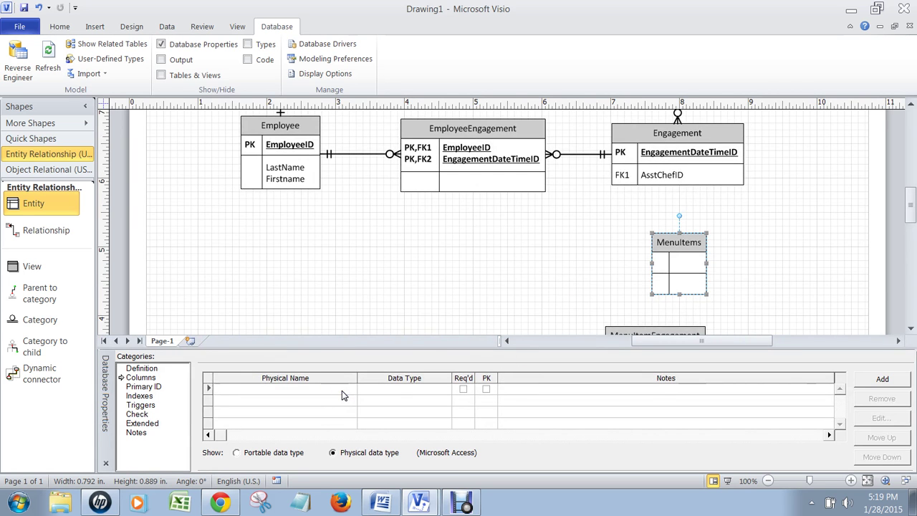
pyautogui.write('MenuITE')
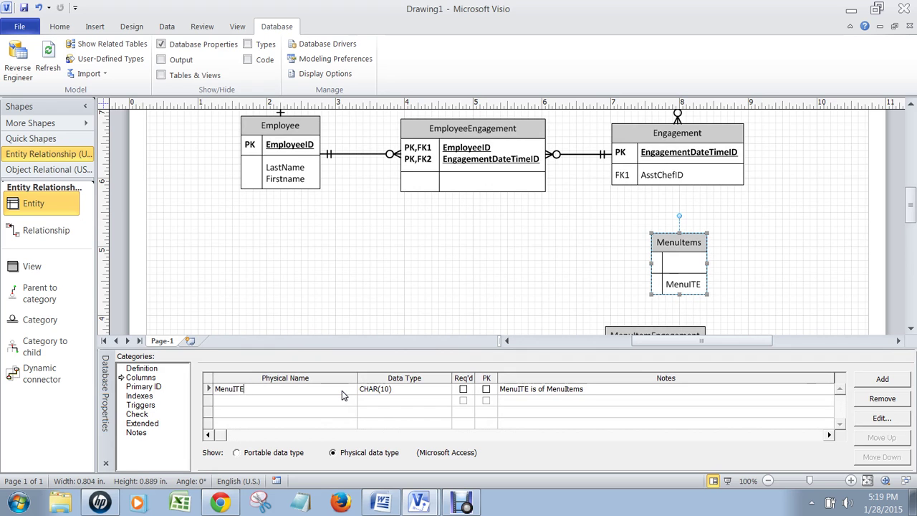
pyautogui.write('temID')
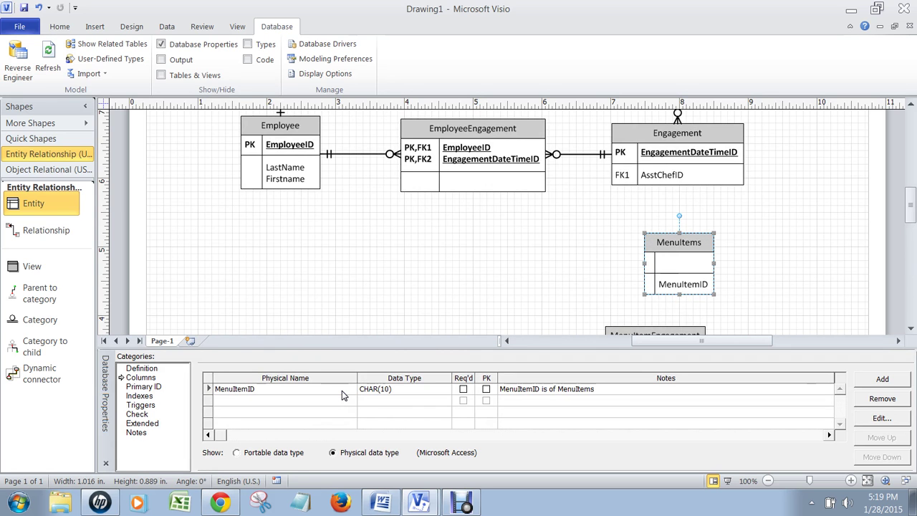
pyautogui.click(463, 389)
pyautogui.click(486, 390)
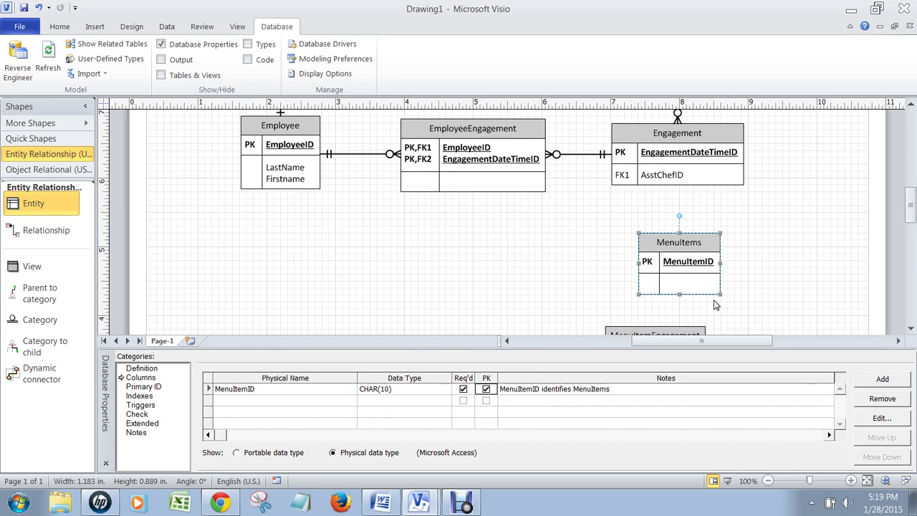
pyautogui.moveTo(693, 259); pyautogui.dragTo(763, 273)
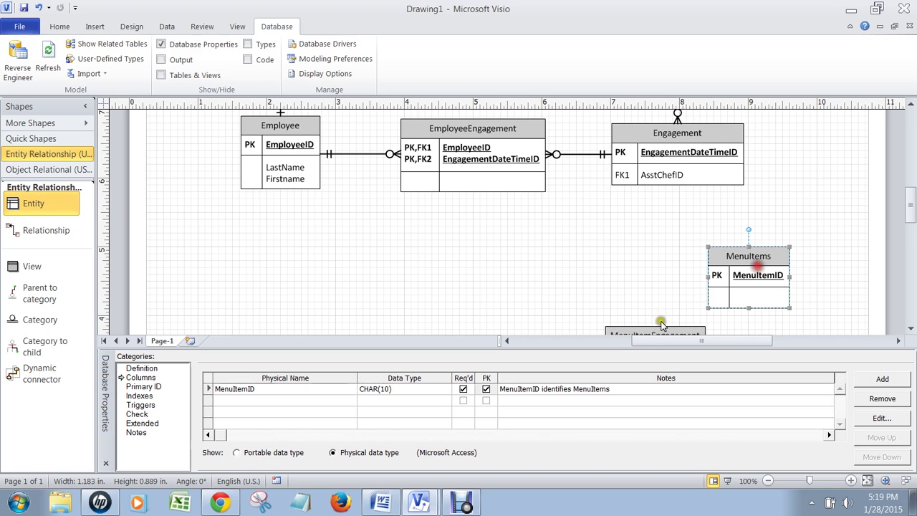
# - Make the properties area taller and move MenuItems back left and slightly lower
pyautogui.moveTo(590, 348); pyautogui.dragTo(622, 326)
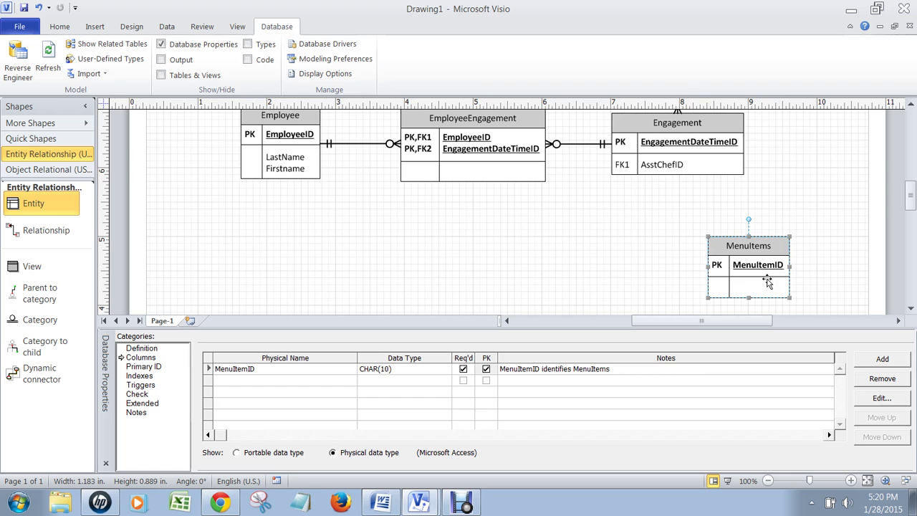
pyautogui.moveTo(761, 252); pyautogui.dragTo(706, 260)
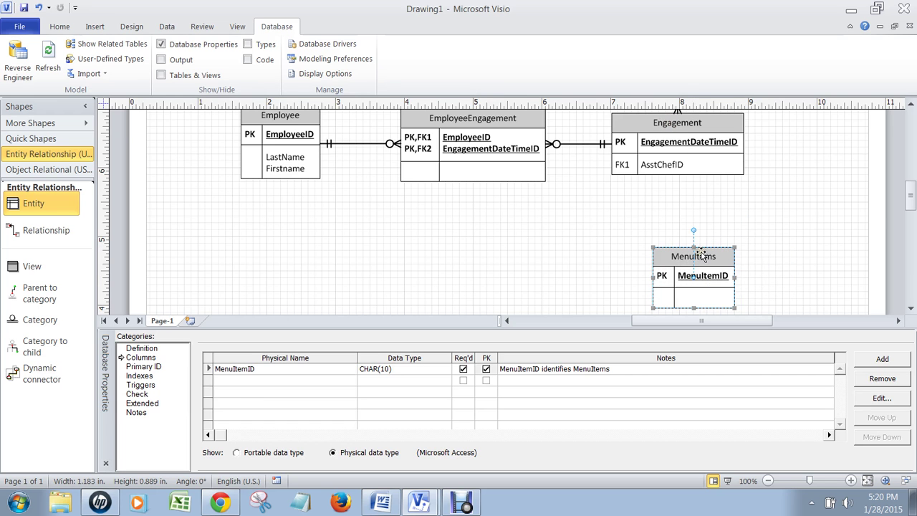
pyautogui.moveTo(909, 194); pyautogui.dragTo(905, 208)
# - Delete the MenuItemEngagement and MenutItem tables, removing them from the model
pyautogui.click(655, 251)
pyautogui.press('Delete')
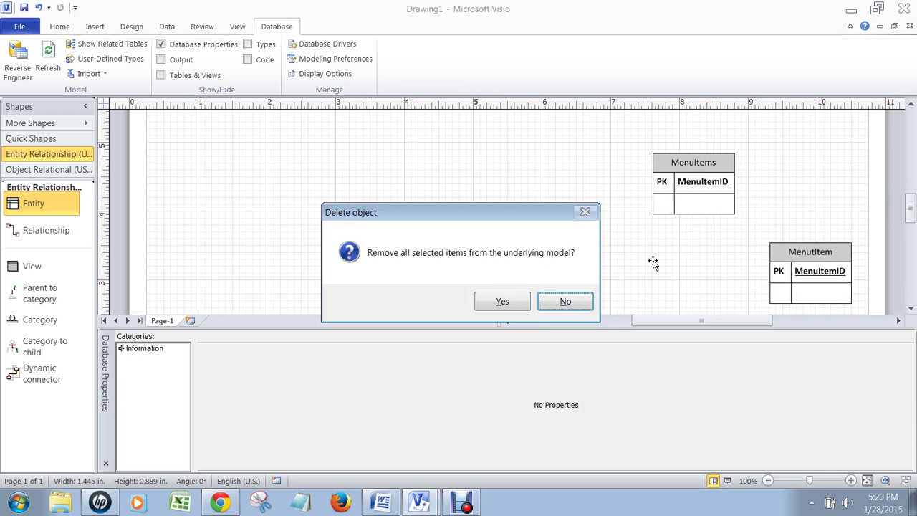
pyautogui.click(503, 301)
pyautogui.click(794, 272)
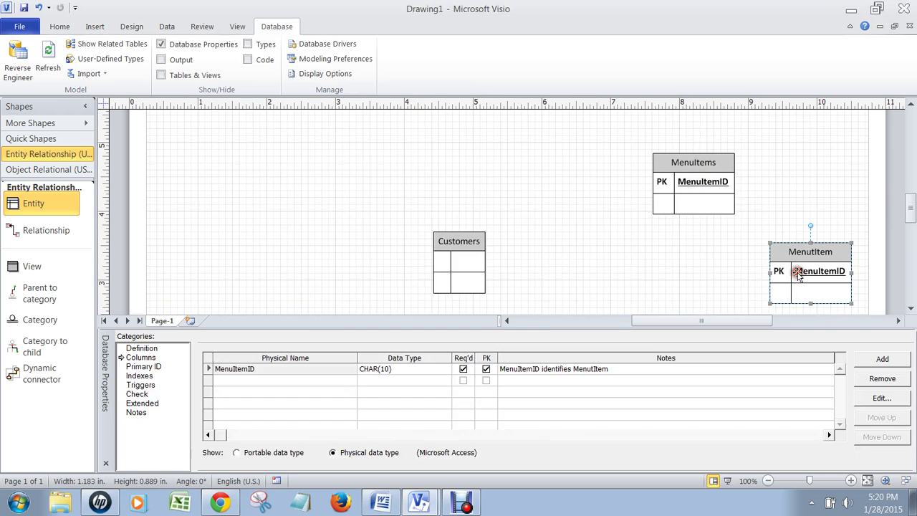
pyautogui.press('Delete')
pyautogui.click(495, 301)
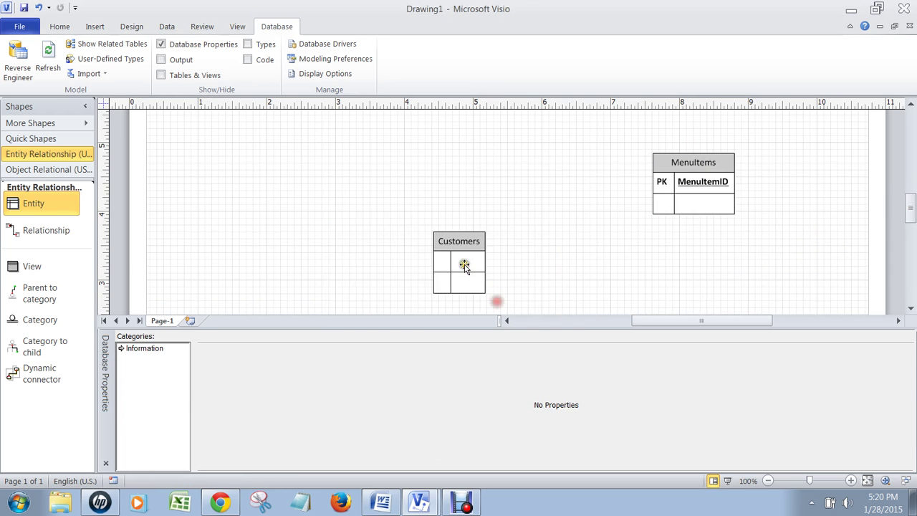
# - Move Customers up-left and MenuItems lower, then add a new entity just below Engagement
pyautogui.click(466, 264)
pyautogui.moveTo(462, 245); pyautogui.dragTo(283, 172)
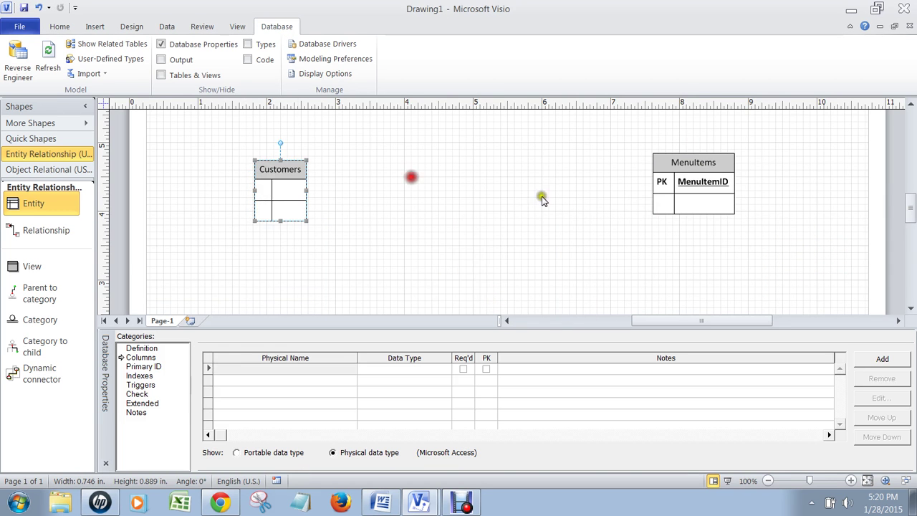
pyautogui.click(595, 200)
pyautogui.scroll(3, 592, 195)
pyautogui.scroll(-1, 592, 194)
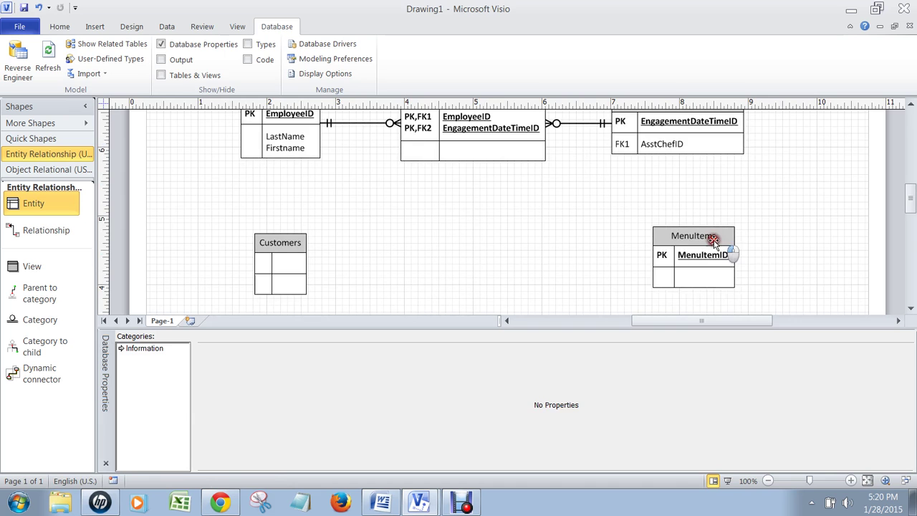
pyautogui.moveTo(709, 241); pyautogui.dragTo(672, 268)
pyautogui.click(741, 218)
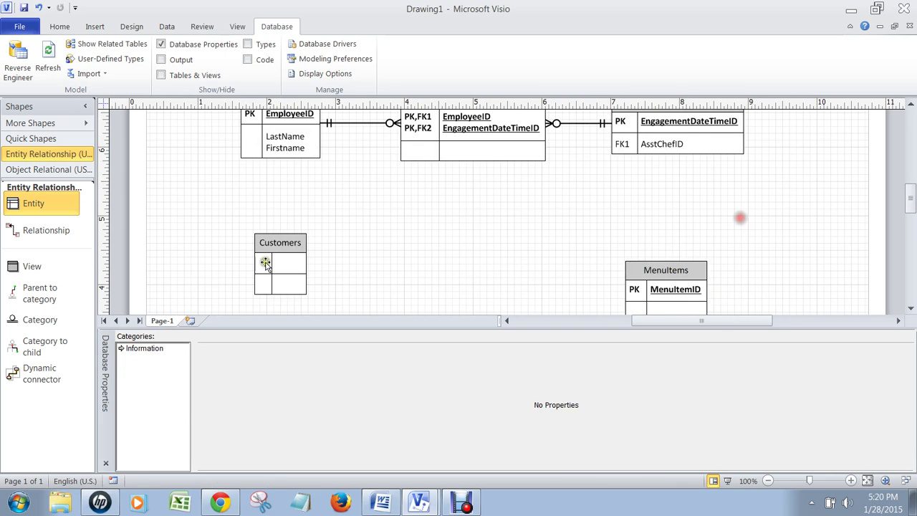
pyautogui.moveTo(33, 208); pyautogui.dragTo(686, 208)
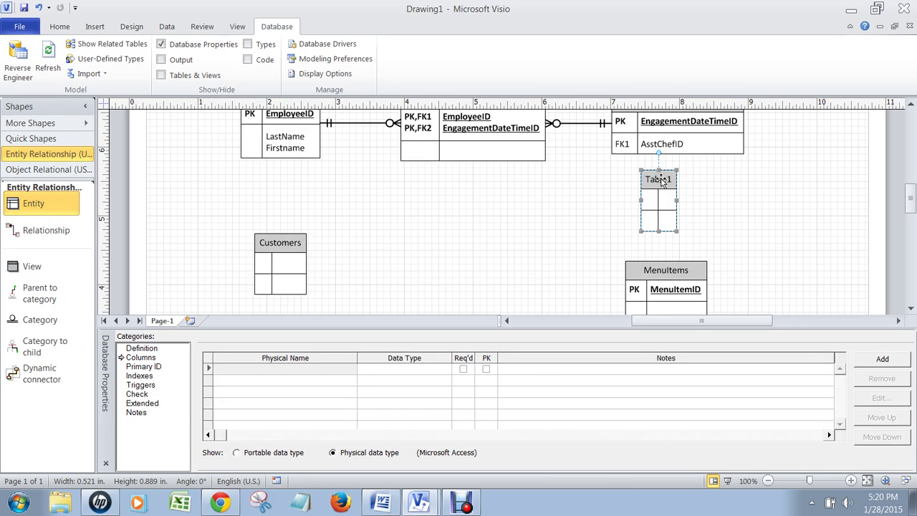
pyautogui.click(662, 182)
# - Type EngagementMenuIt as the new entity's physical name in its Definition page
pyautogui.click(664, 183)
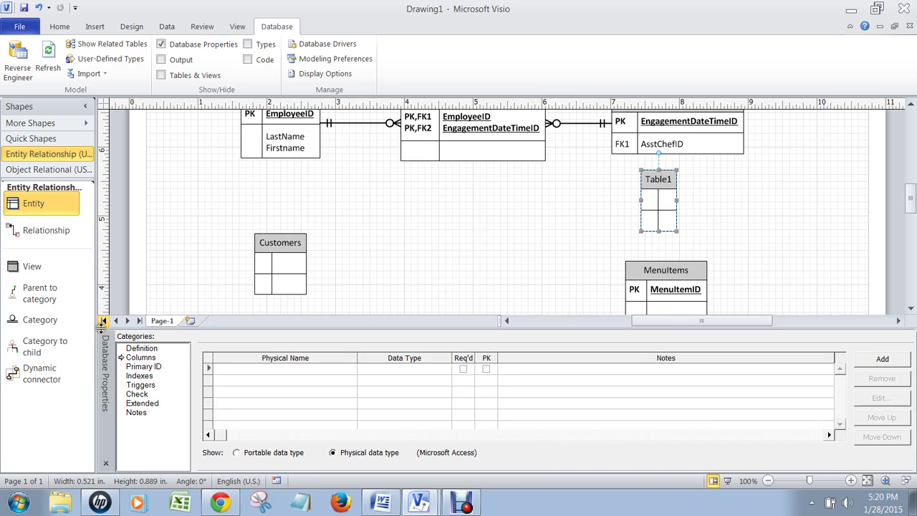
pyautogui.click(143, 349)
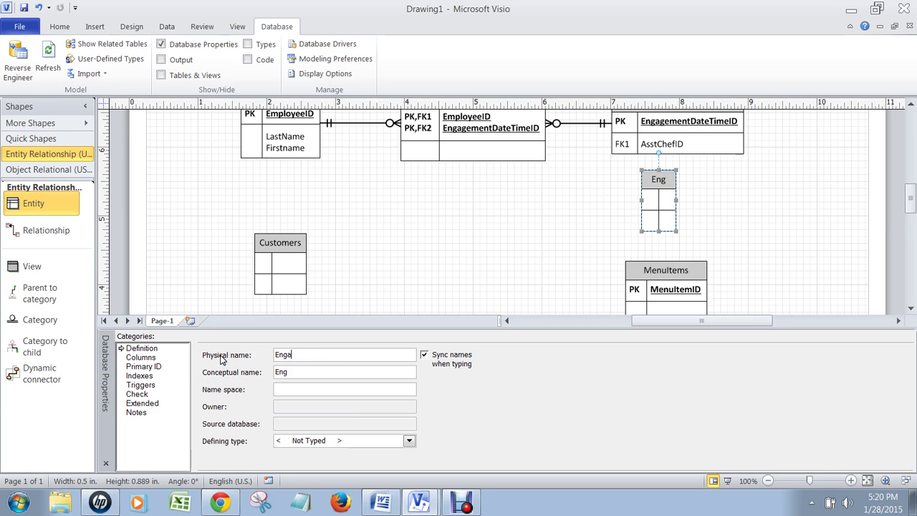
pyautogui.write('EngagementM')
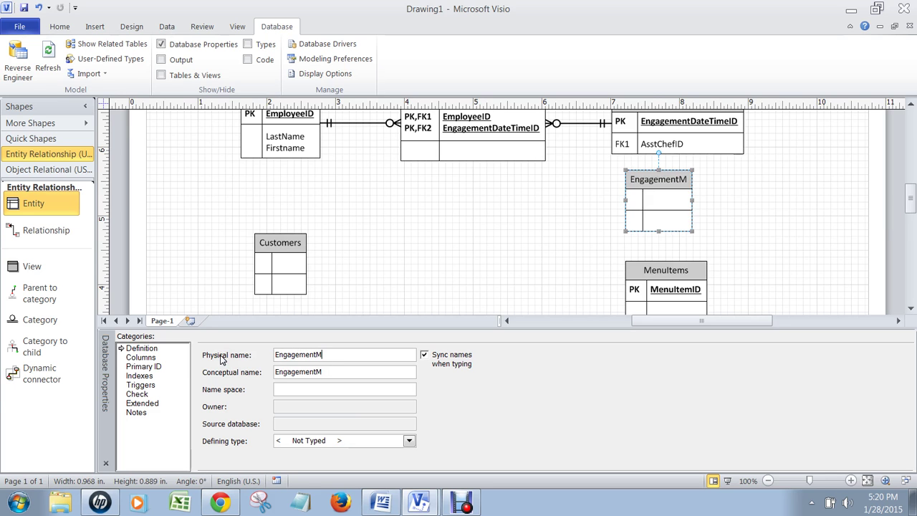
pyautogui.write('enuItems')
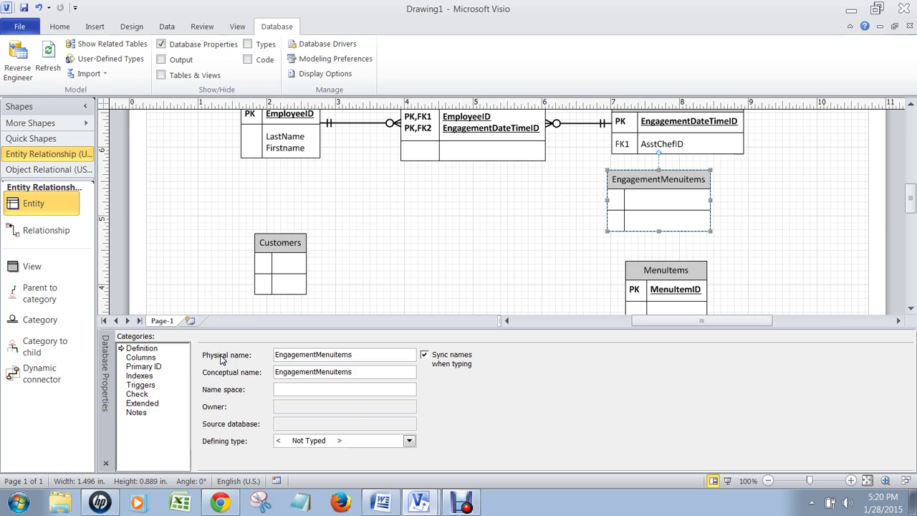
# - Add a relationship from MenuItems to EngagementMenuitems and rearrange both tables
pyautogui.click(749, 235)
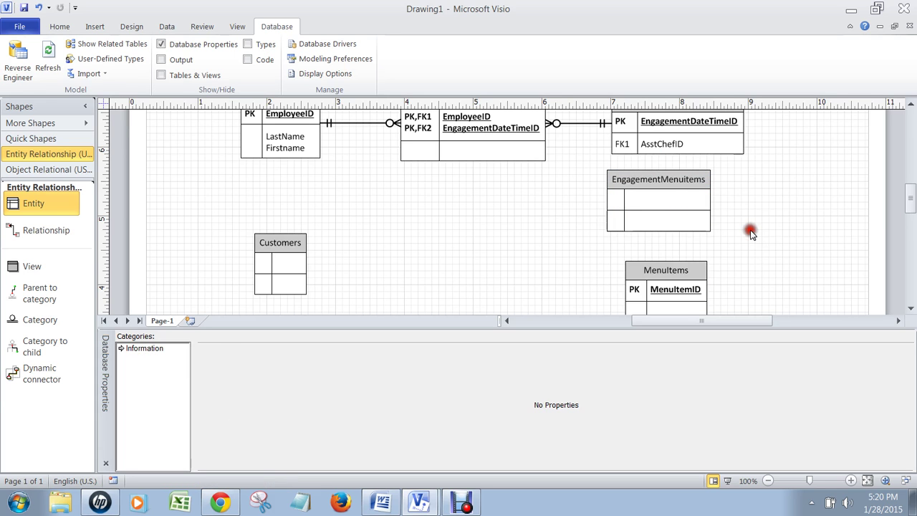
pyautogui.moveTo(677, 180); pyautogui.dragTo(687, 186)
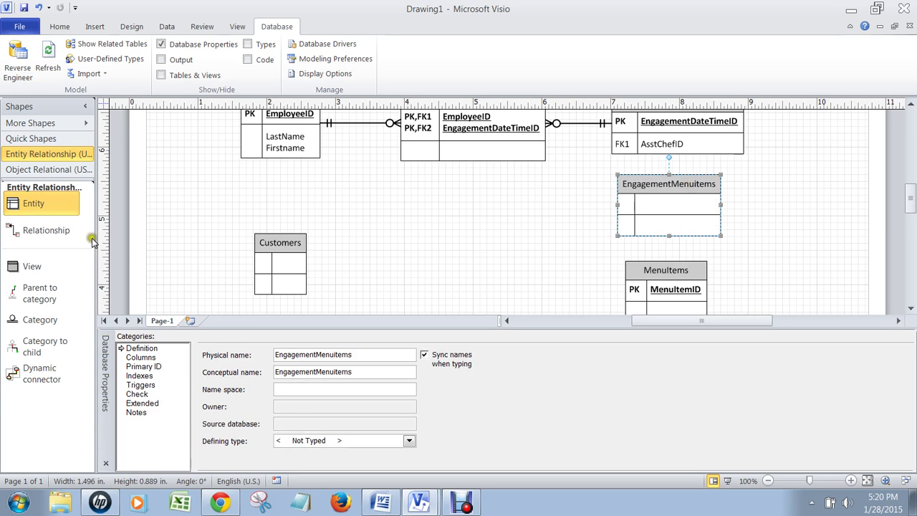
pyautogui.moveTo(43, 230); pyautogui.dragTo(652, 289)
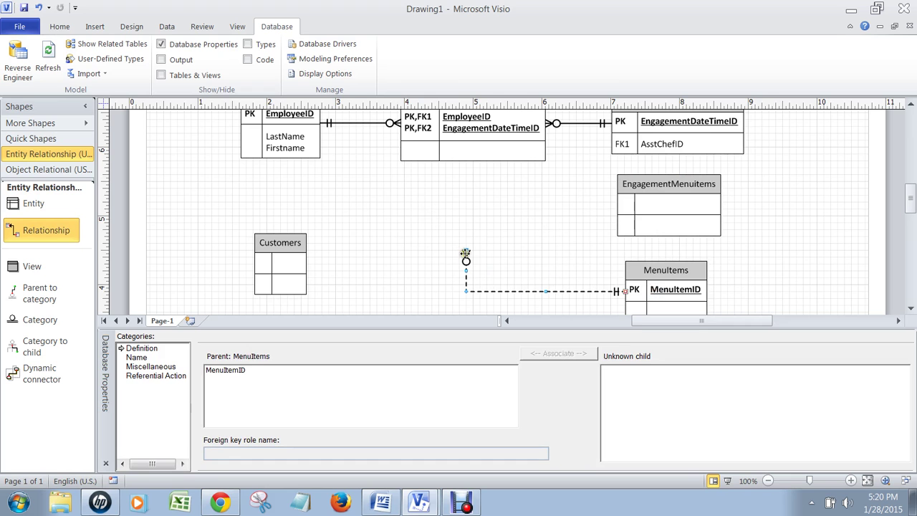
pyautogui.moveTo(466, 254); pyautogui.dragTo(684, 188)
pyautogui.moveTo(690, 270); pyautogui.dragTo(723, 296)
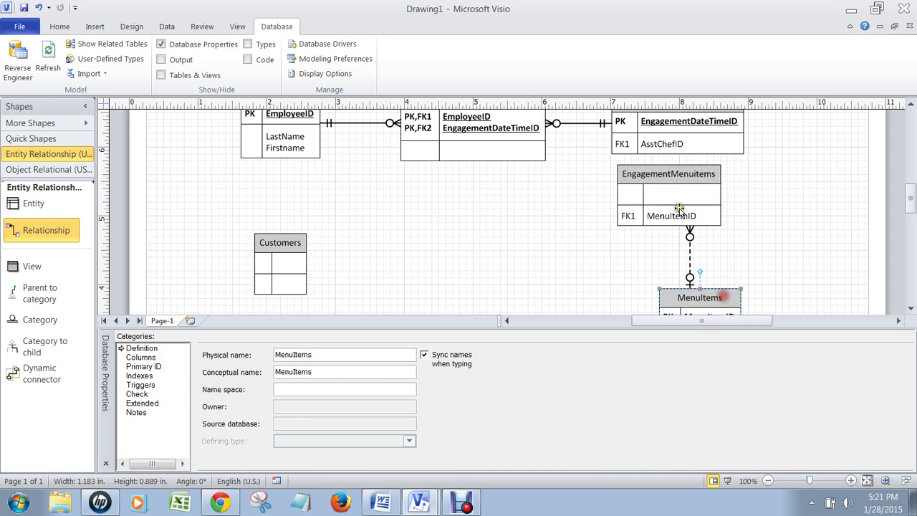
pyautogui.moveTo(671, 178); pyautogui.dragTo(696, 189)
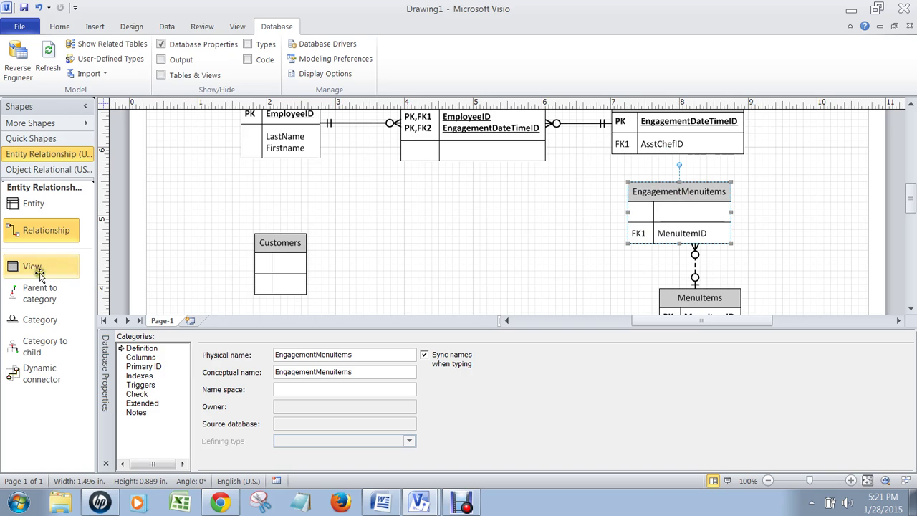
# - Add a relationship with Engagement as parent and EngagementMenuitems as child
pyautogui.moveTo(41, 232); pyautogui.dragTo(422, 222)
pyautogui.moveTo(391, 187); pyautogui.dragTo(661, 128)
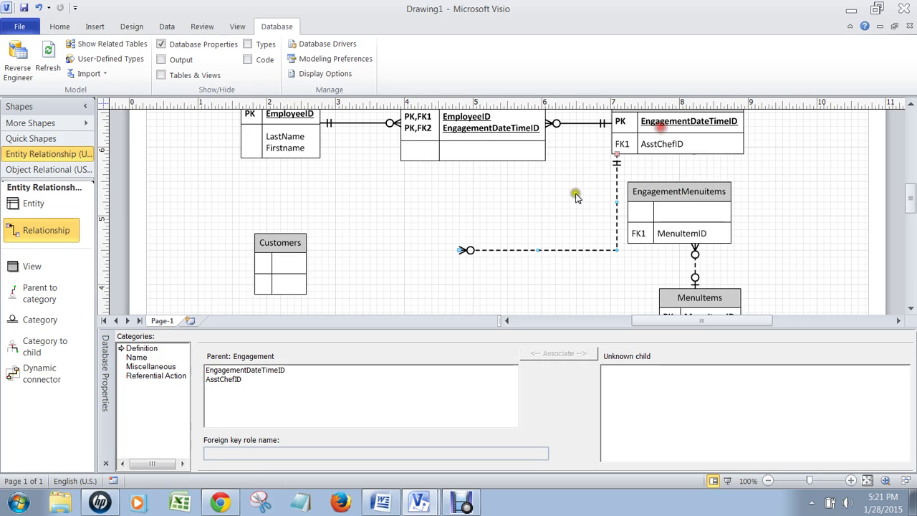
pyautogui.moveTo(467, 250); pyautogui.dragTo(665, 226)
pyautogui.moveTo(477, 250); pyautogui.dragTo(415, 268)
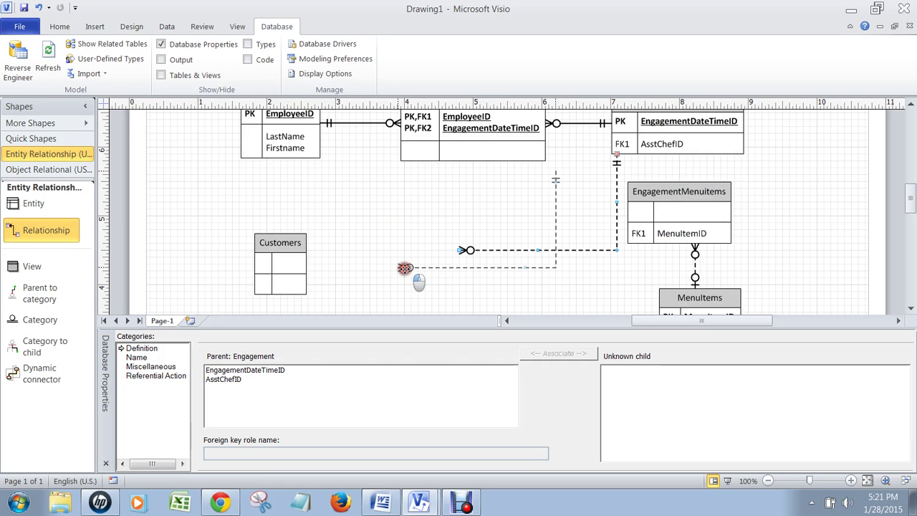
pyautogui.moveTo(554, 172); pyautogui.dragTo(653, 122)
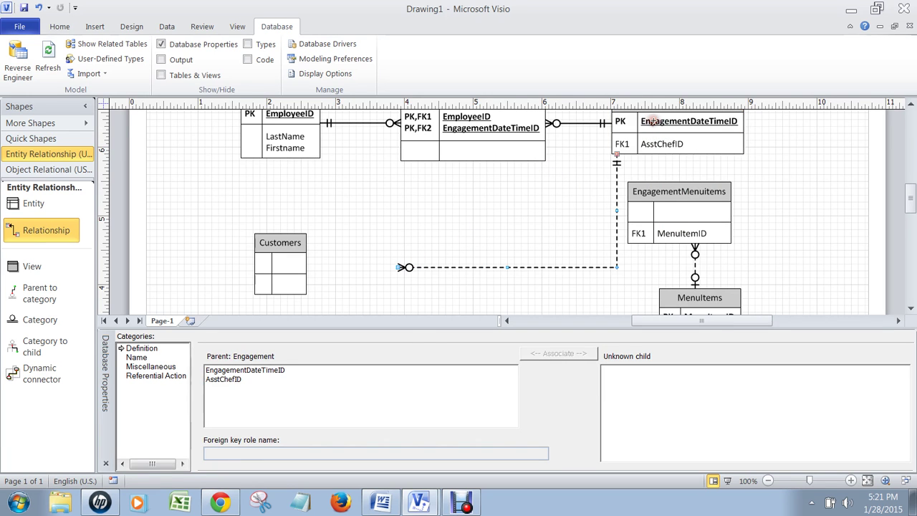
pyautogui.moveTo(479, 266); pyautogui.dragTo(664, 222)
pyautogui.click(821, 230)
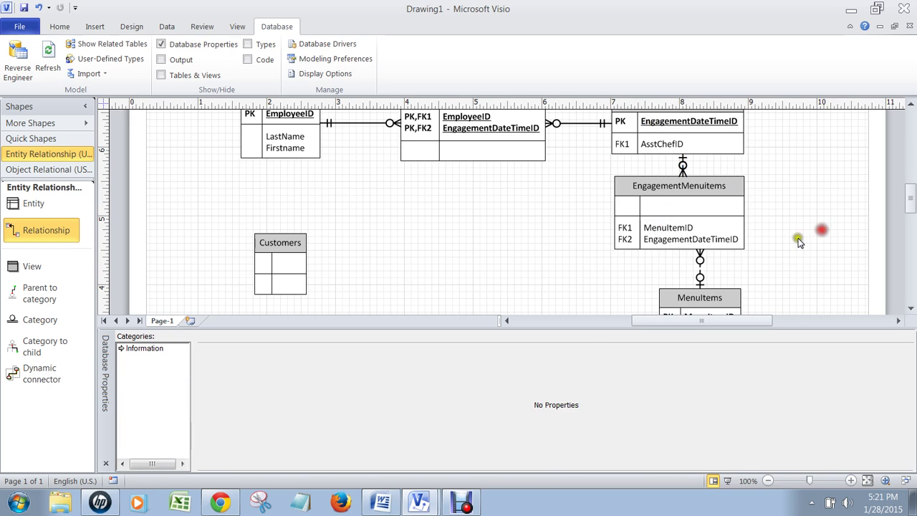
# - Enlarge the drawing area and reposition MenuItems and EngagementMenuitems
pyautogui.moveTo(792, 327)
pyautogui.mouseDown()
pyautogui.moveTo(805, 401)
pyautogui.moveTo(795, 414)
pyautogui.mouseUp()
pyautogui.moveTo(719, 349)
pyautogui.mouseDown()
pyautogui.moveTo(719, 360)
pyautogui.moveTo(716, 351)
pyautogui.mouseUp()
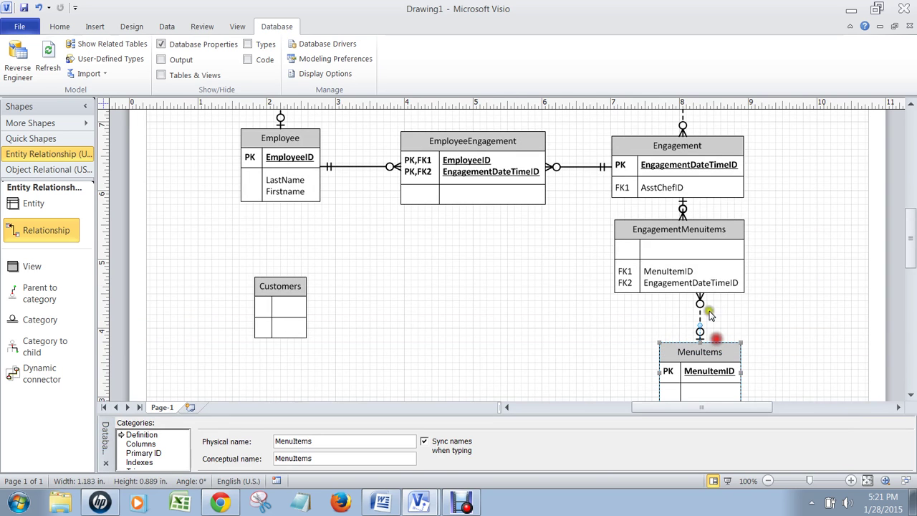
pyautogui.moveTo(707, 236); pyautogui.dragTo(739, 247)
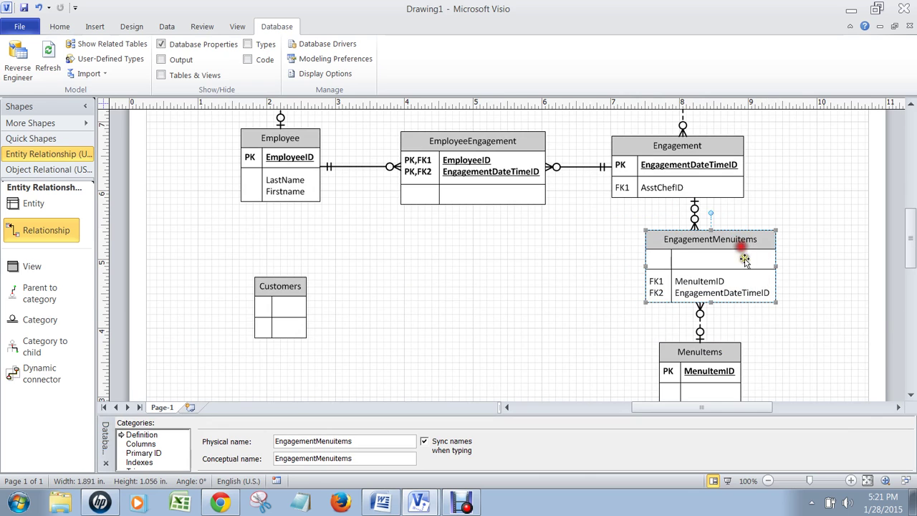
pyautogui.click(723, 351)
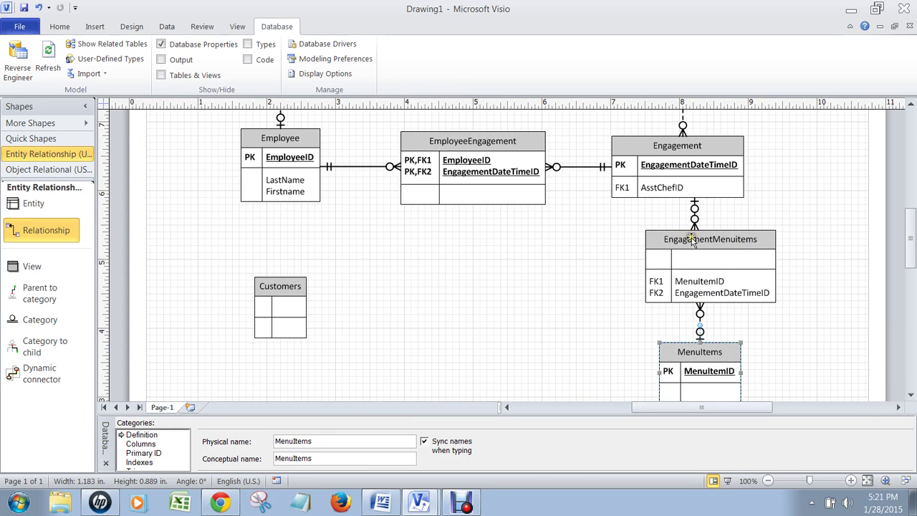
pyautogui.click(708, 272)
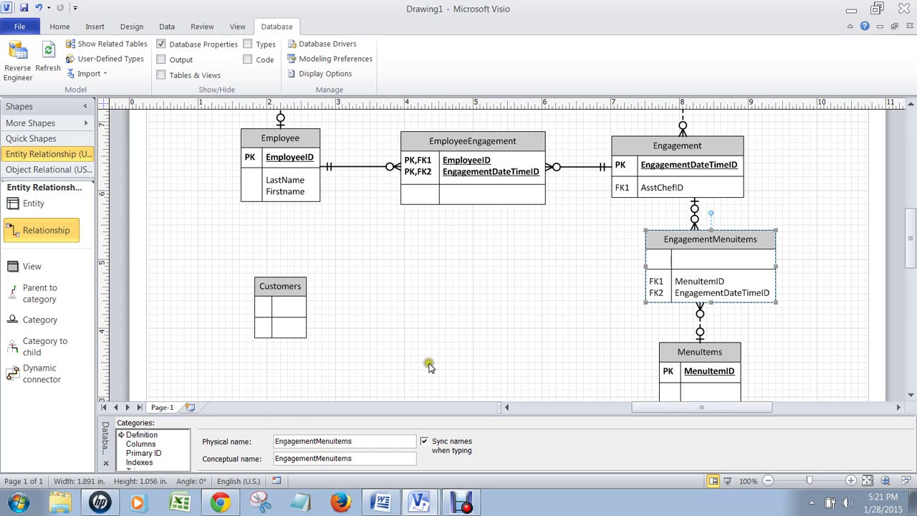
# - Tick PK for MenuItemID and EngagementDateTimeID in EngagementMenuitems' Columns to form a composite key
pyautogui.click(141, 443)
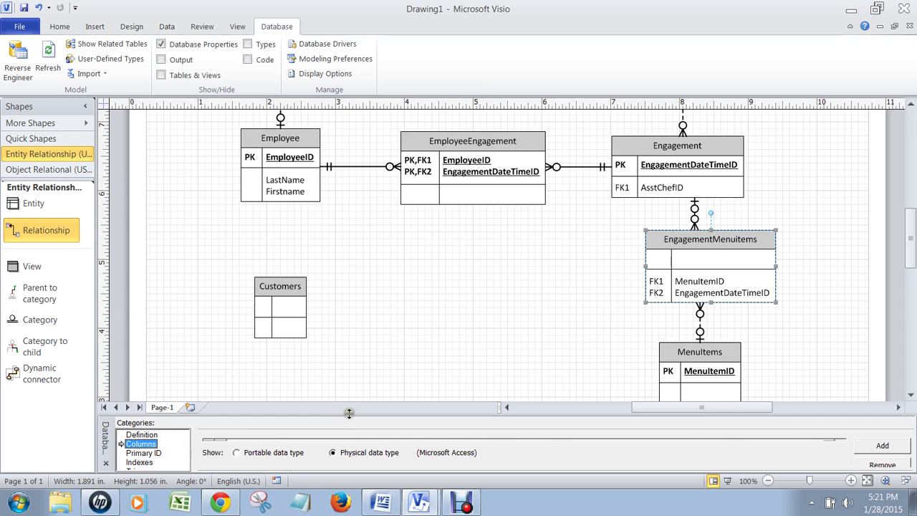
pyautogui.moveTo(349, 413); pyautogui.dragTo(349, 362)
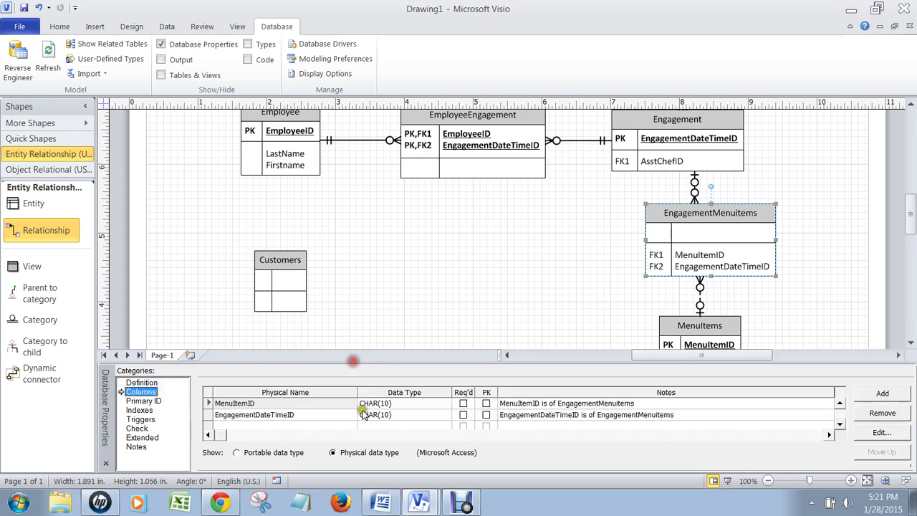
pyautogui.click(486, 403)
pyautogui.click(486, 415)
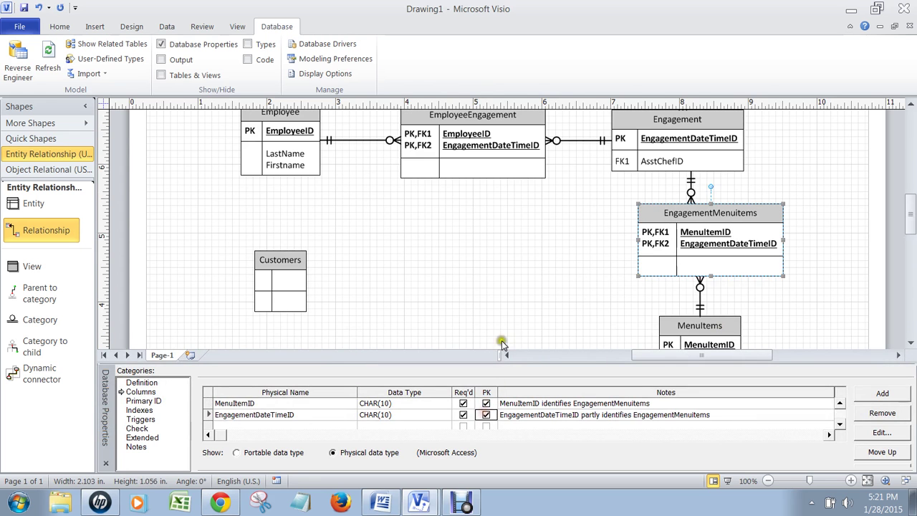
pyautogui.click(501, 280)
pyautogui.click(666, 254)
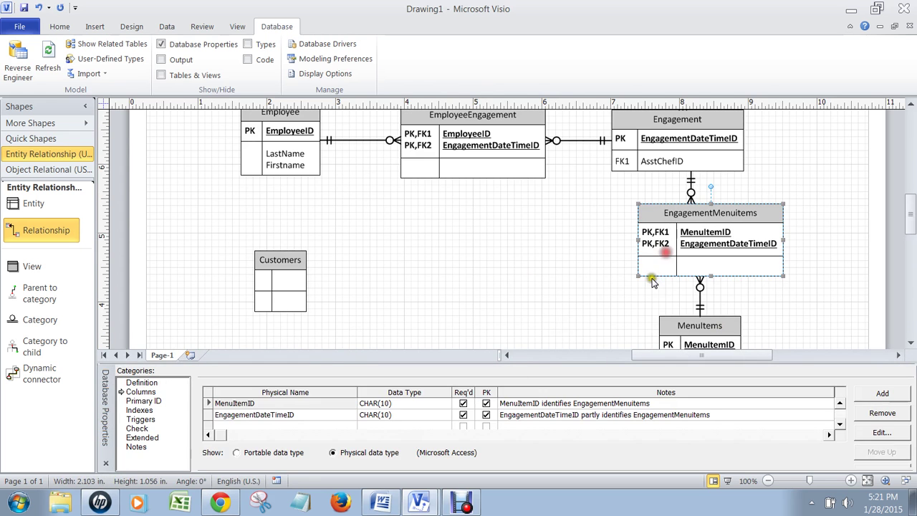
pyautogui.click(705, 248)
# - Enter NumServings as a new non-key column in the EngagementMenuitems Columns grid
pyautogui.click(705, 247)
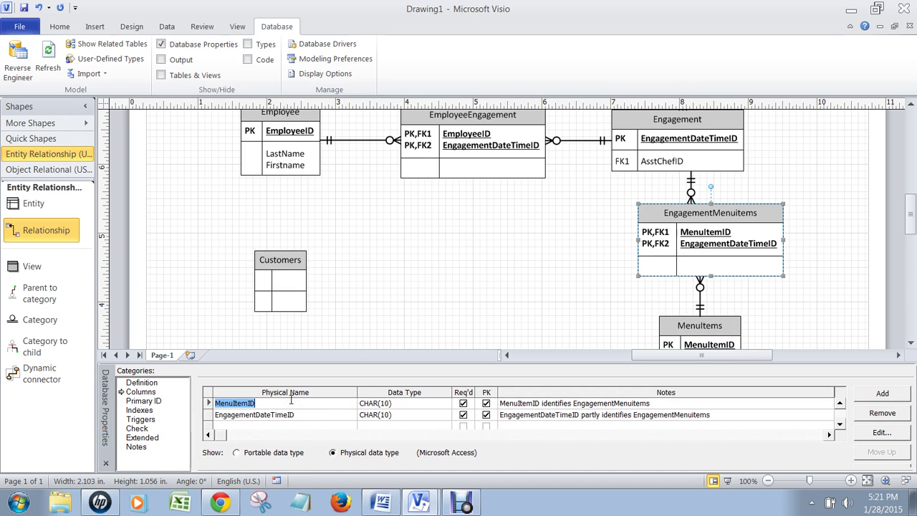
pyautogui.press('Delete')
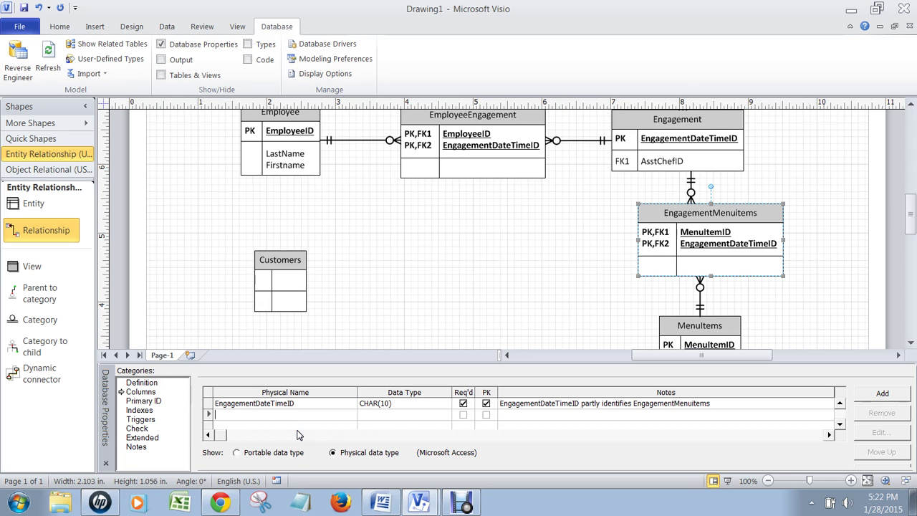
pyautogui.write('NumServ')
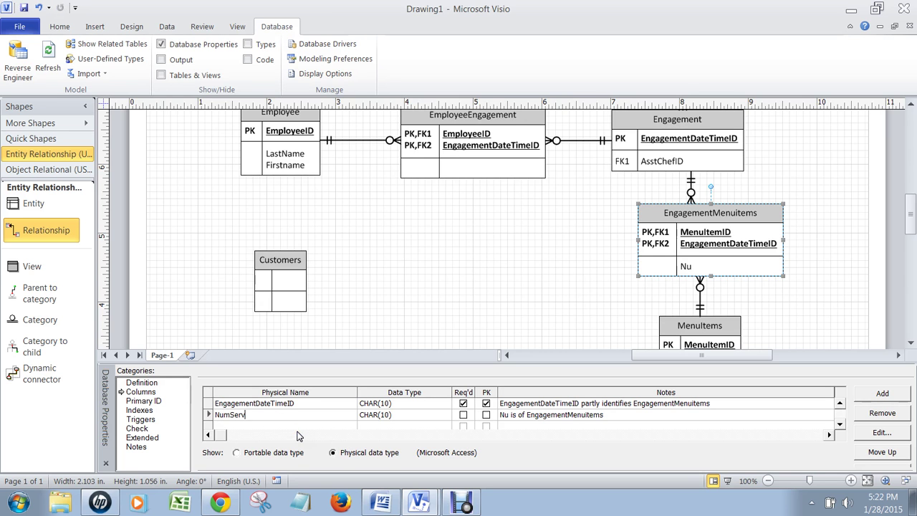
pyautogui.write('ings')
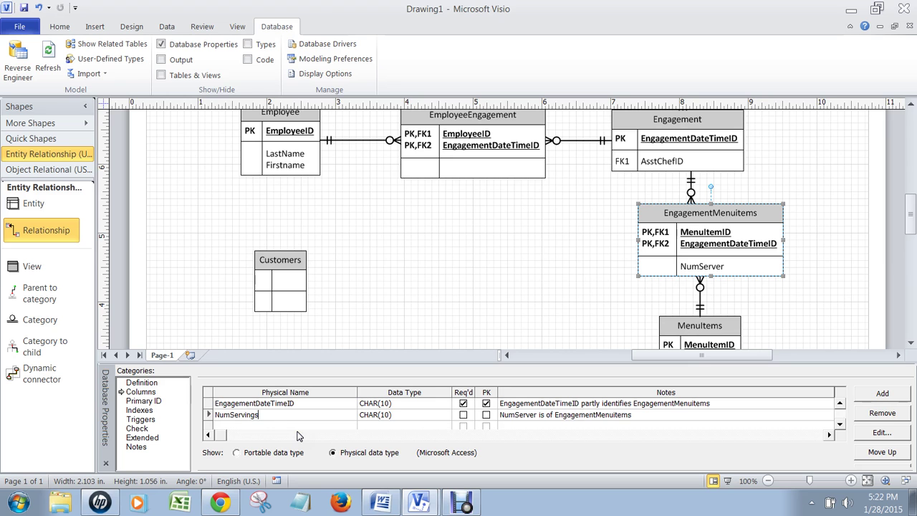
pyautogui.click(788, 300)
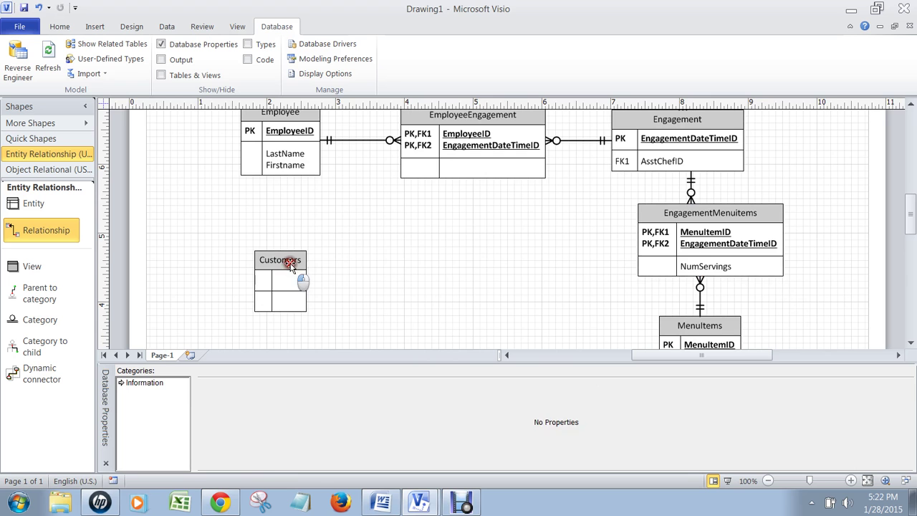
# - Drag the Customers table right toward the middle of the page and review the diagram
pyautogui.moveTo(291, 262); pyautogui.dragTo(486, 256)
pyautogui.click(910, 106)
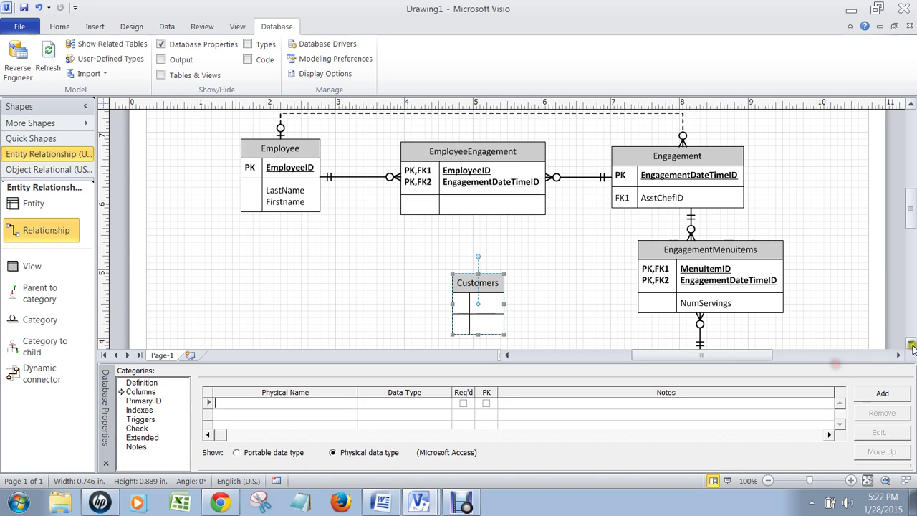
pyautogui.scroll(-2, 836, 271)
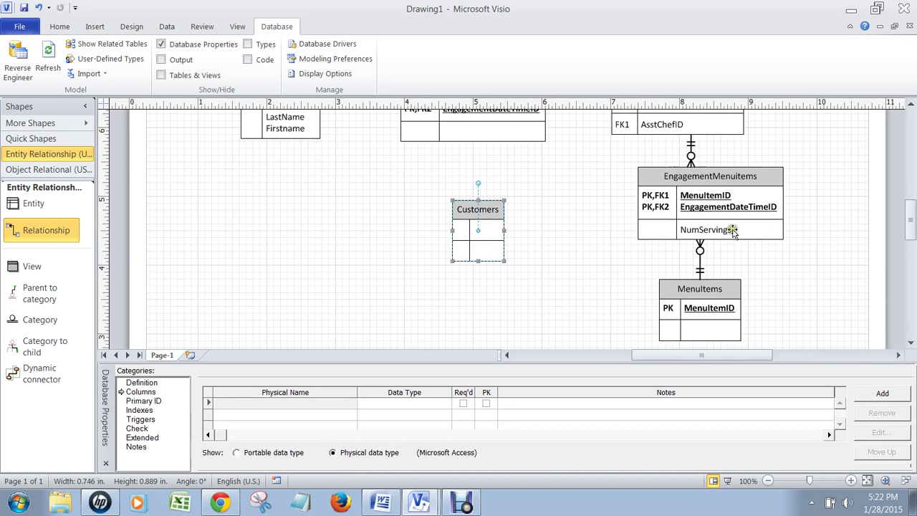